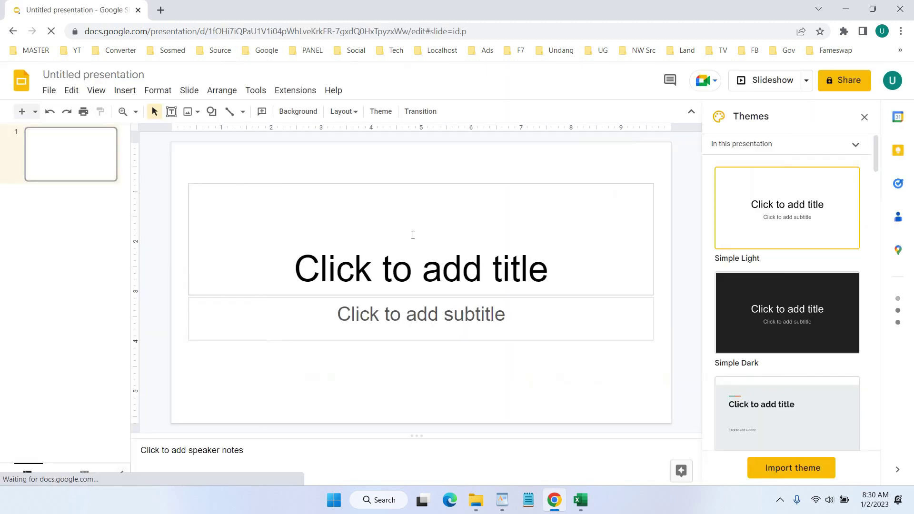
Open the dialog for inserting audio from My Drive into the presentation
click(132, 93)
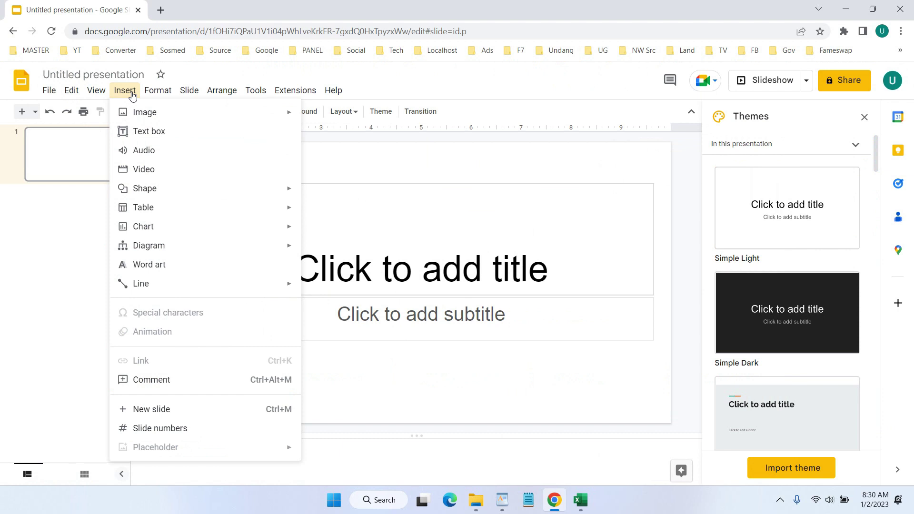
click(200, 151)
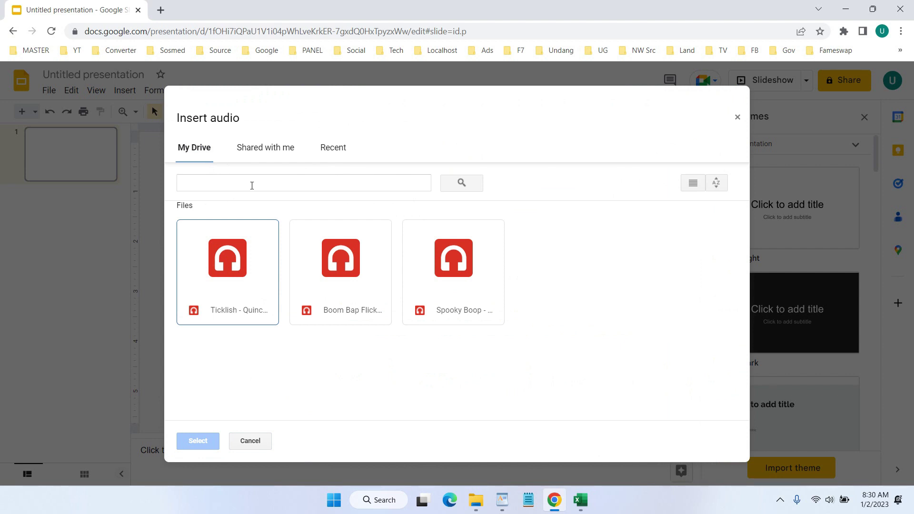
Open Google Drive at drive.google.com in a new browser tab and compare it with the presentation's audio file picker
click(161, 10)
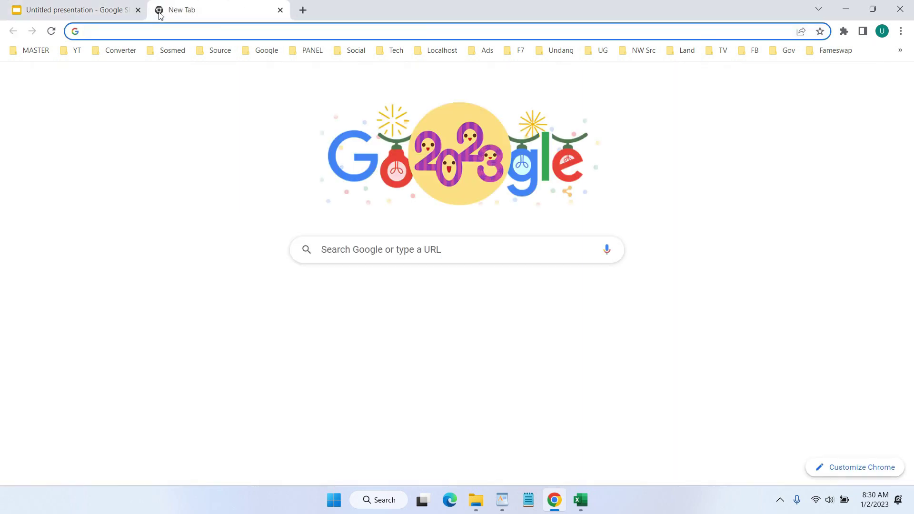
text(drive.google.com)
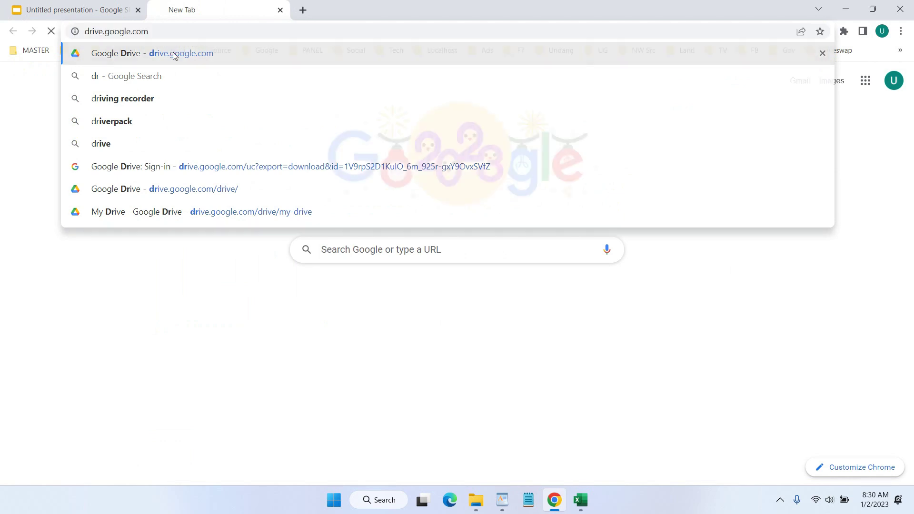
click(173, 52)
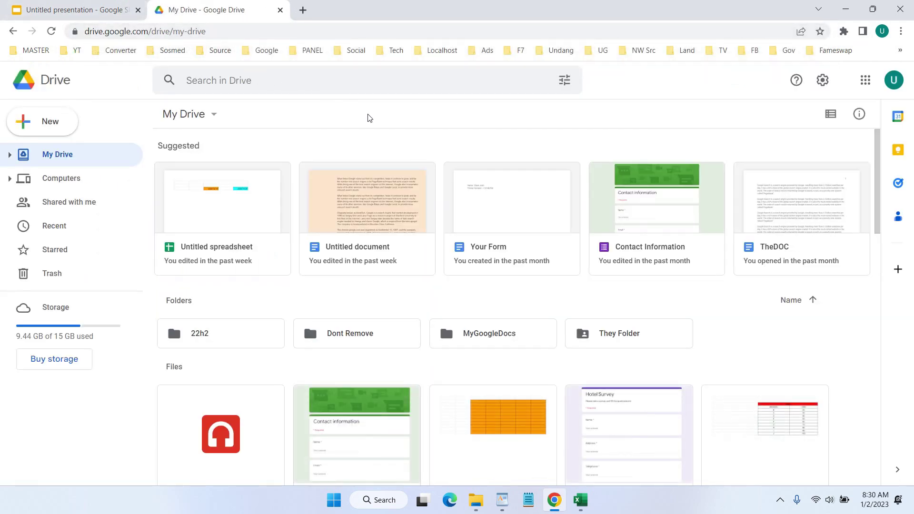
click(89, 8)
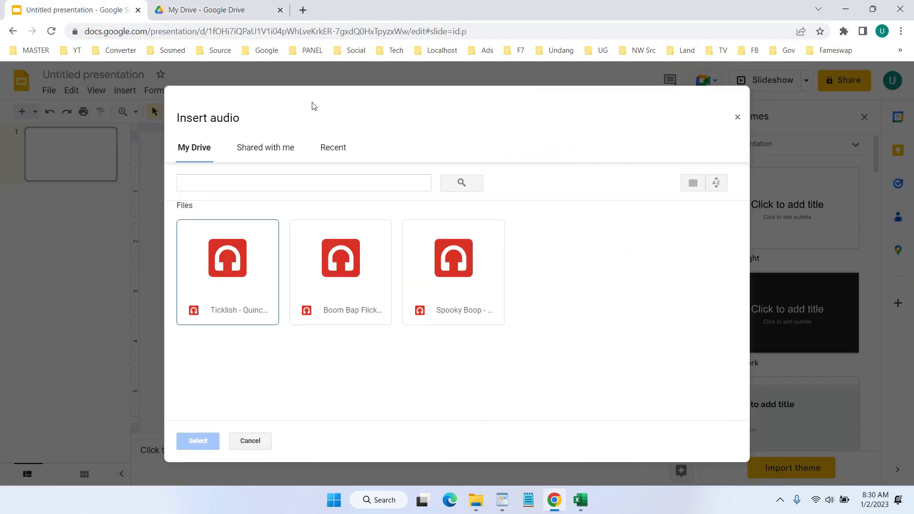
click(213, 11)
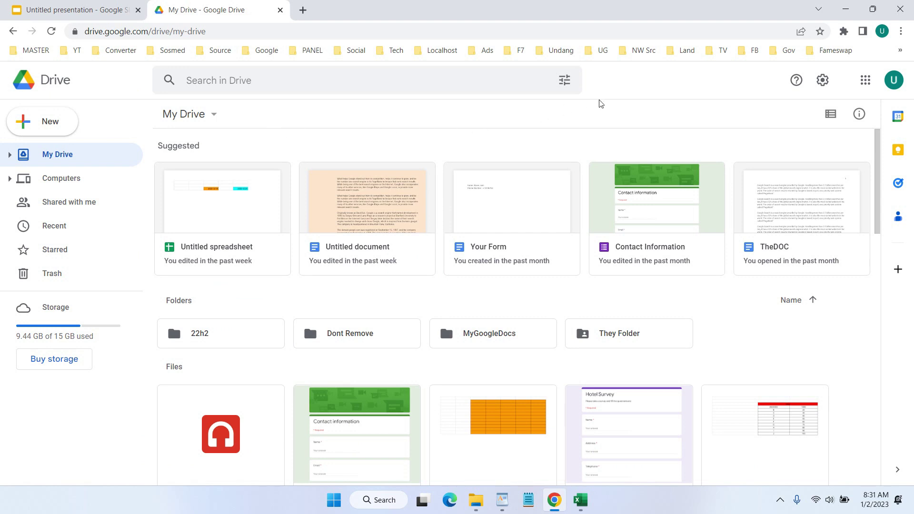
Try to open the Windows Voice Recorder app, minimize the browser and close the recorder window
click(384, 501)
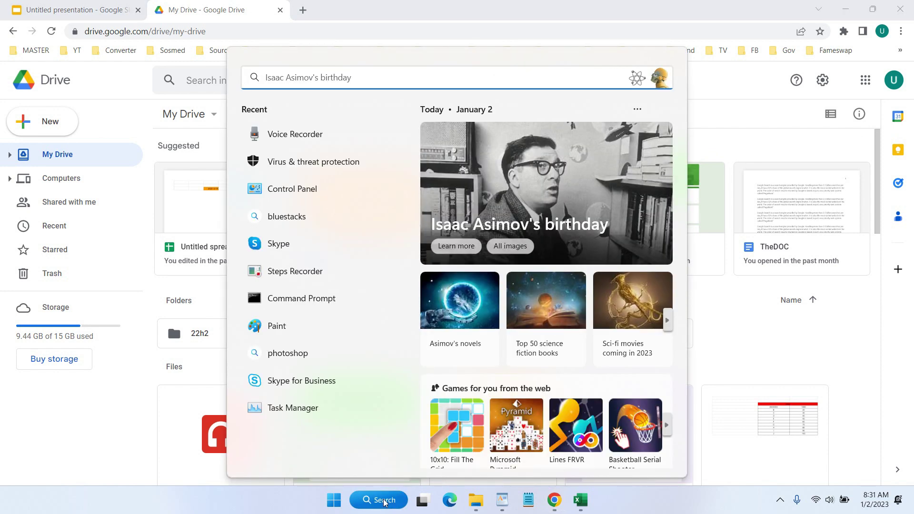
text(voice)
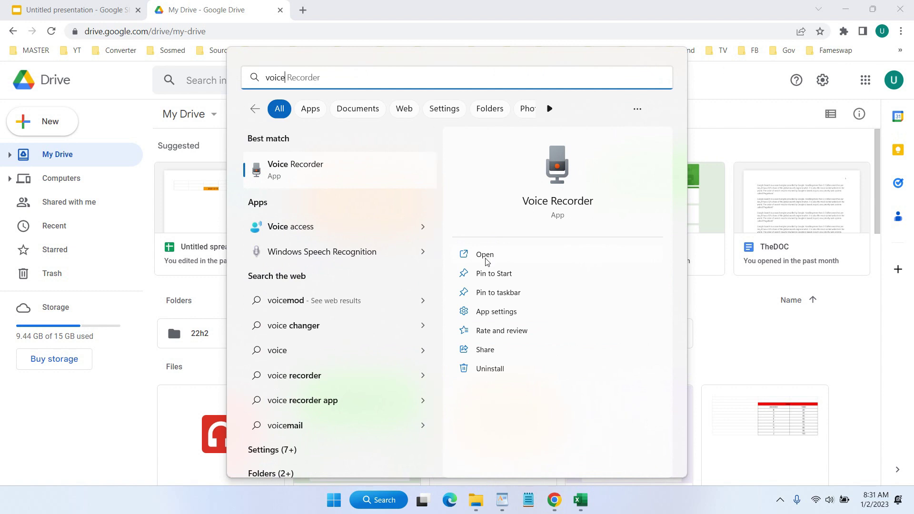
click(336, 170)
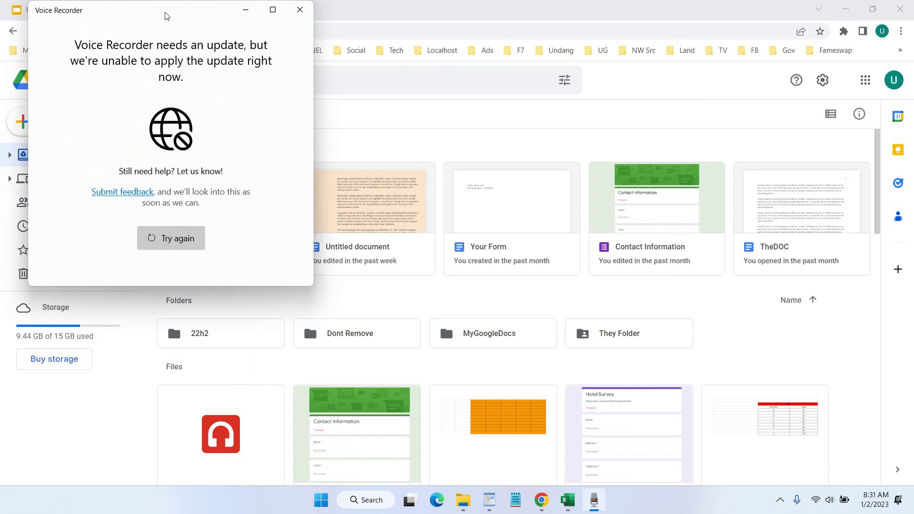
drag(167, 16, 391, 86)
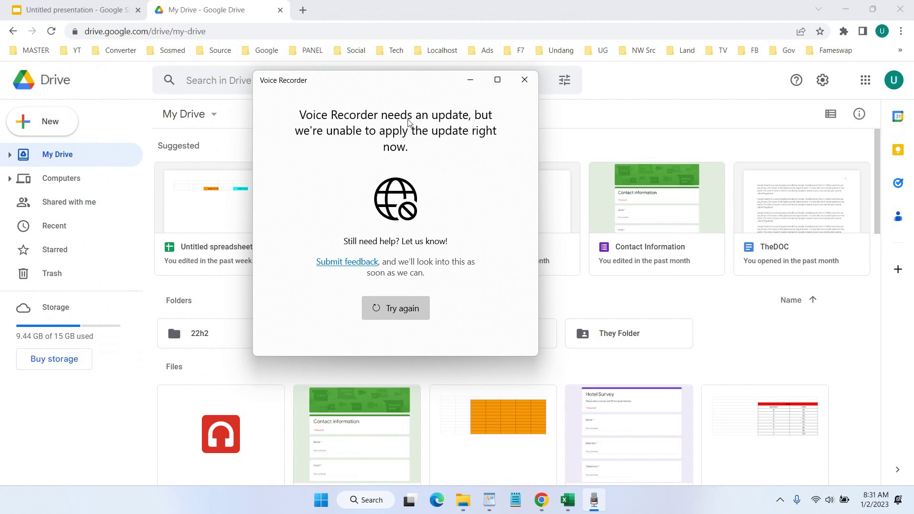
click(846, 8)
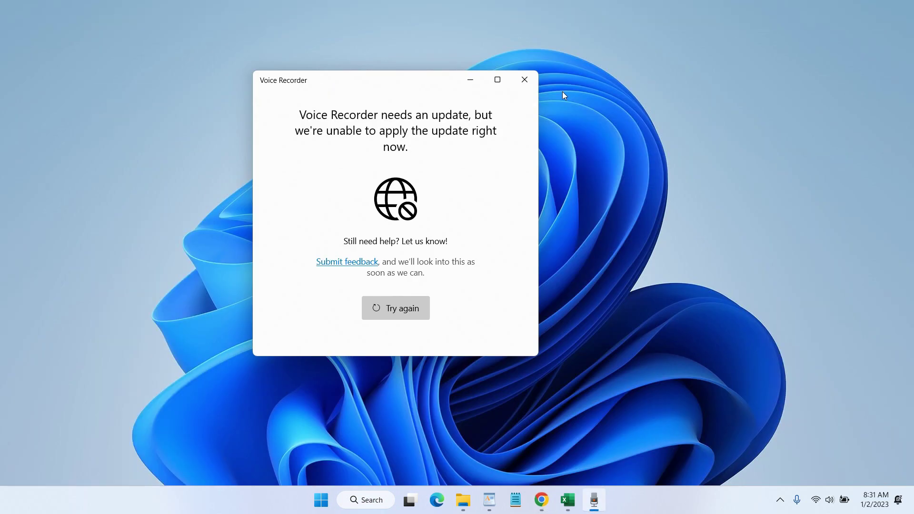
click(526, 81)
Find and launch EaseUS RecExperts on the computer and dismiss its full-version purchase offer
click(379, 495)
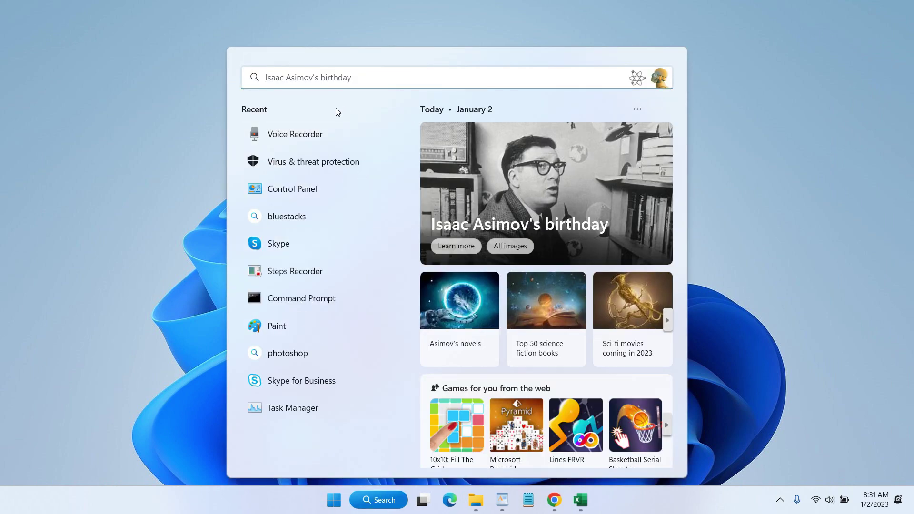
text(voi)
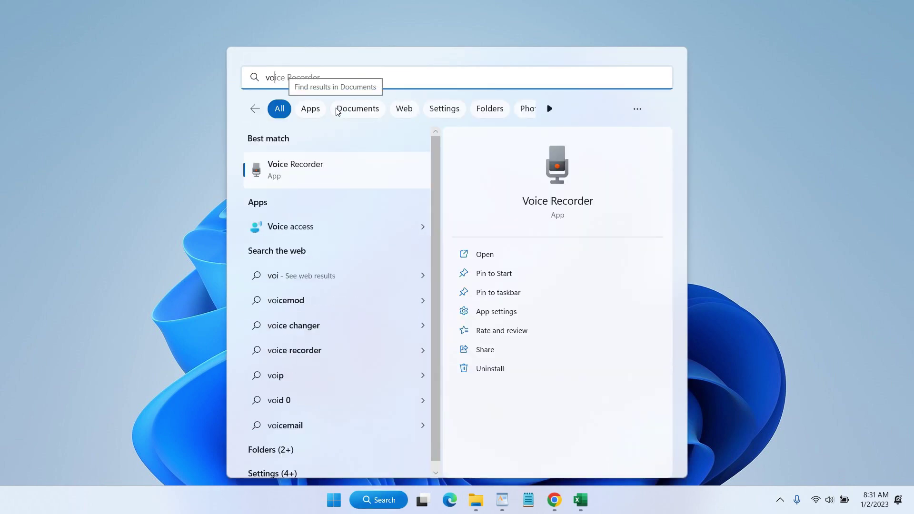
key(BackSpace)
key(BackSpace)
key(BackSpace)
text(ea)
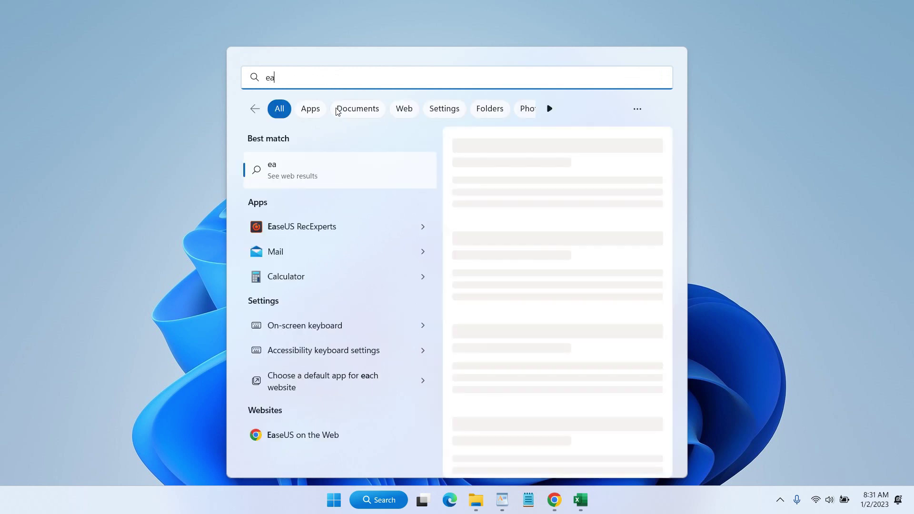
text(s)
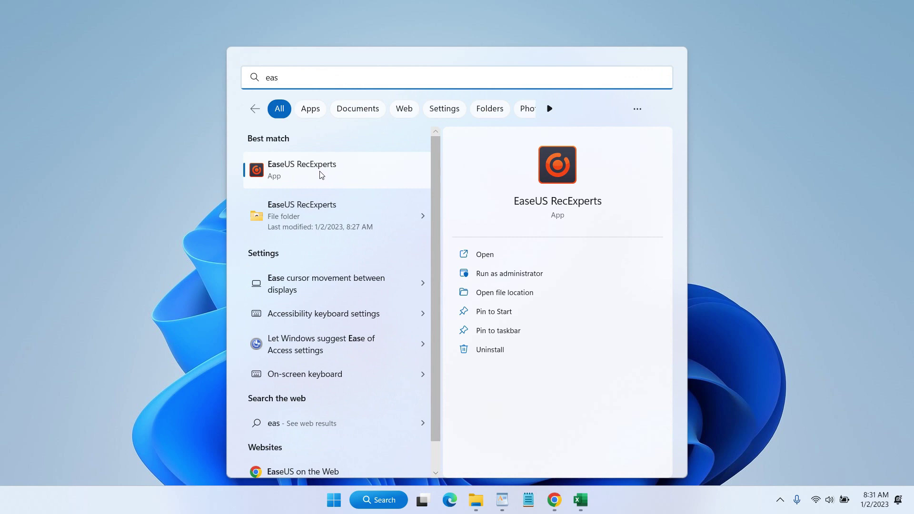
click(321, 176)
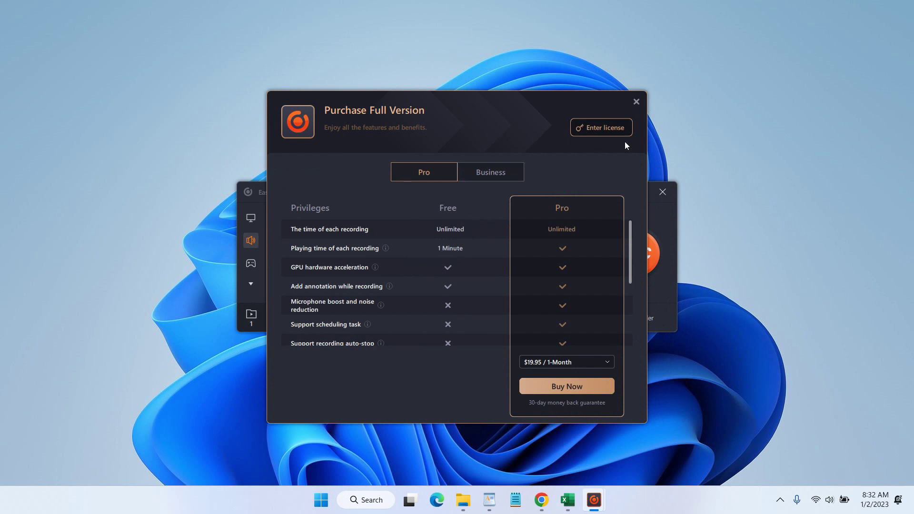
click(637, 102)
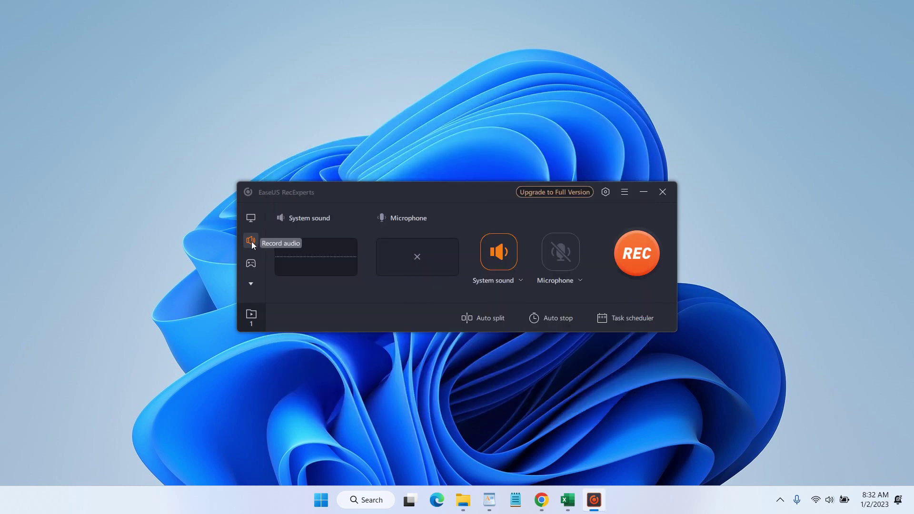
Set EaseUS RecExperts to audio recording mode and start recording the system sound
click(251, 219)
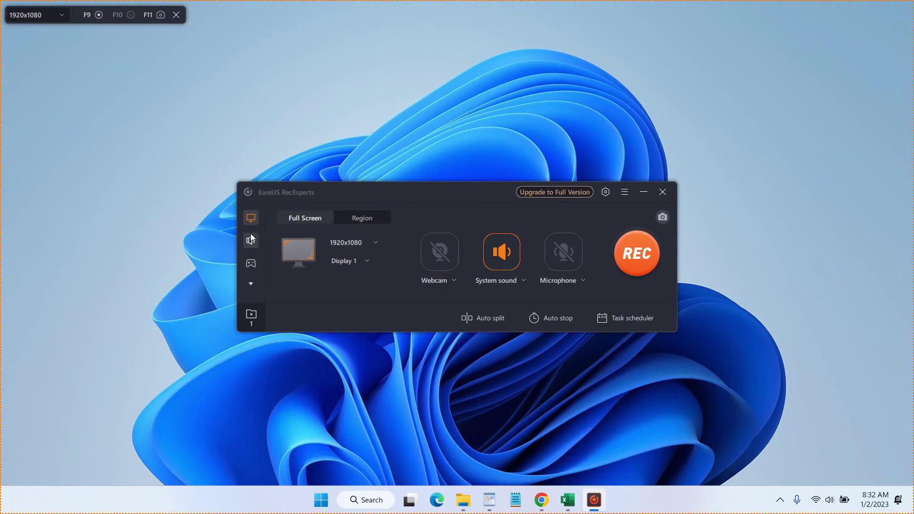
click(251, 241)
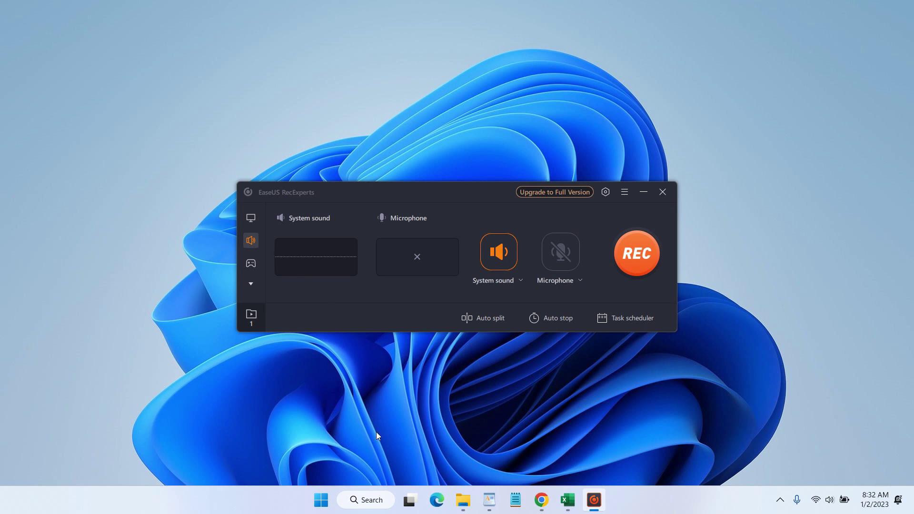
click(376, 504)
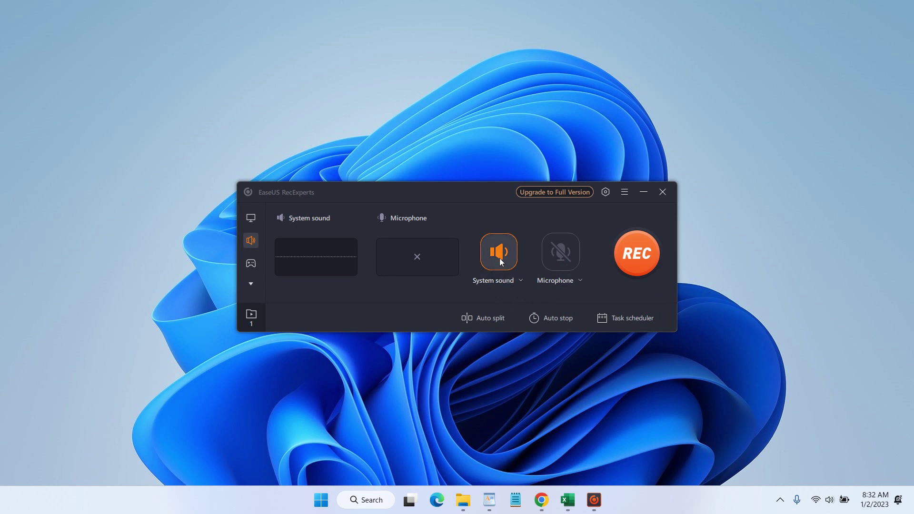
click(642, 258)
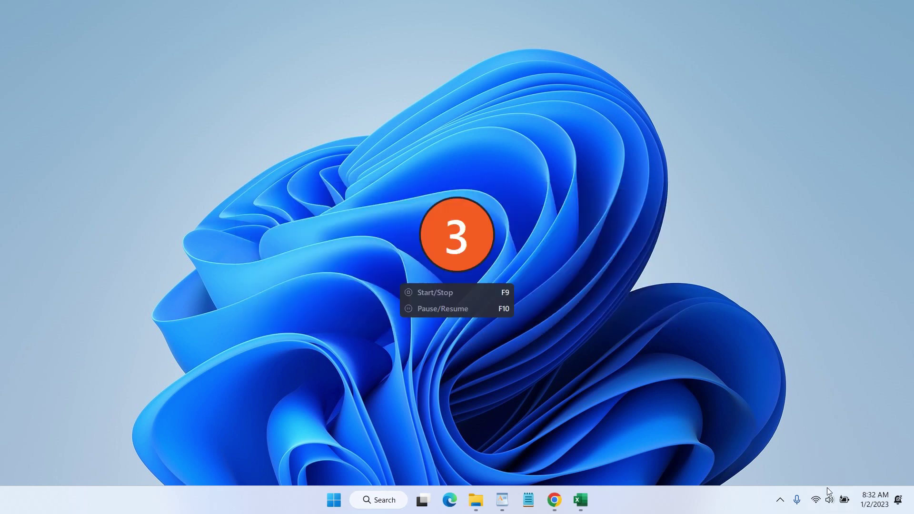
Raise the Windows sound volume to 55 while the sound is being recorded, and stop the recording
click(830, 500)
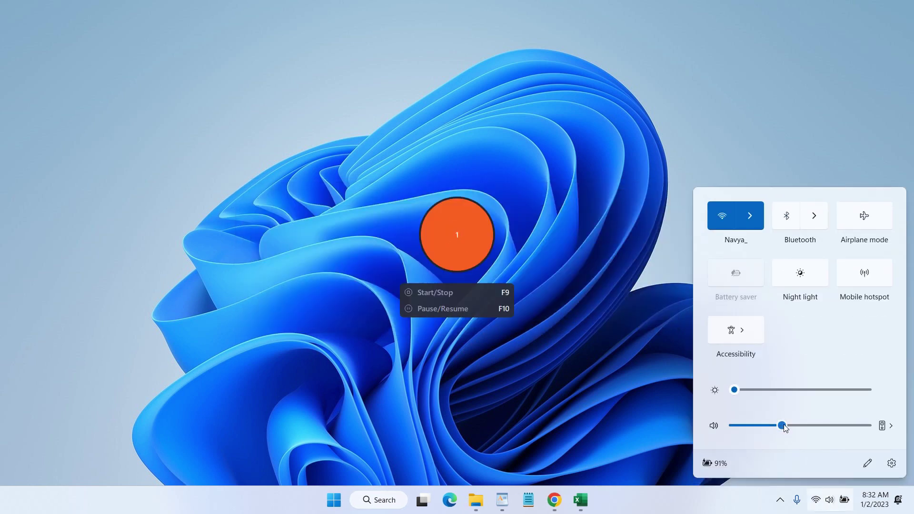
mouse_move(782, 427)
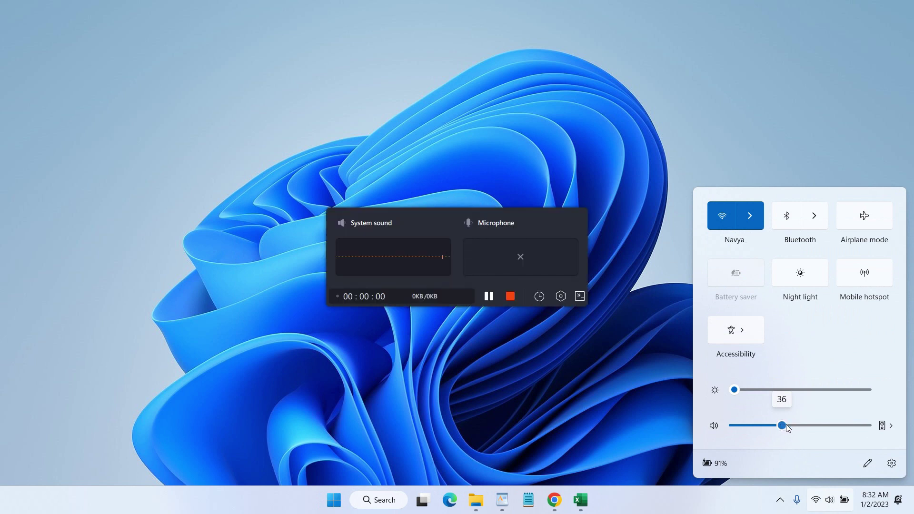
drag(787, 427, 807, 424)
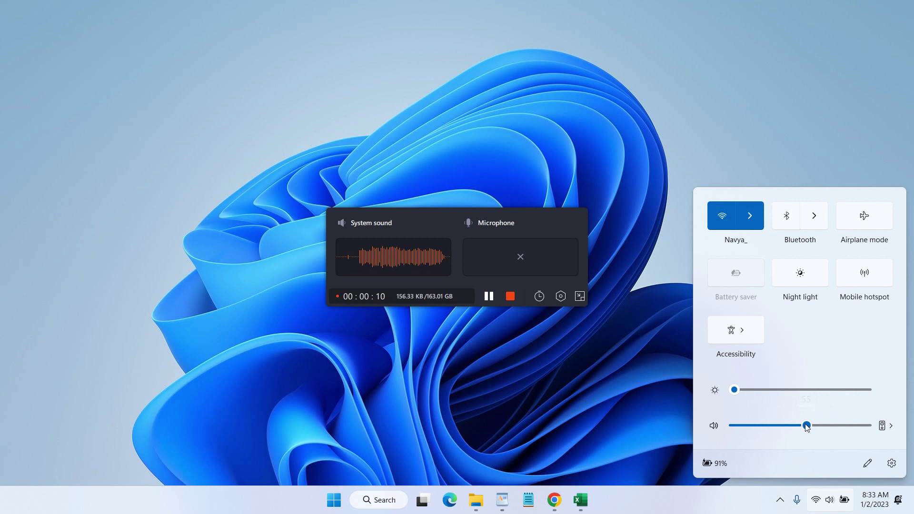
mouse_move(806, 425)
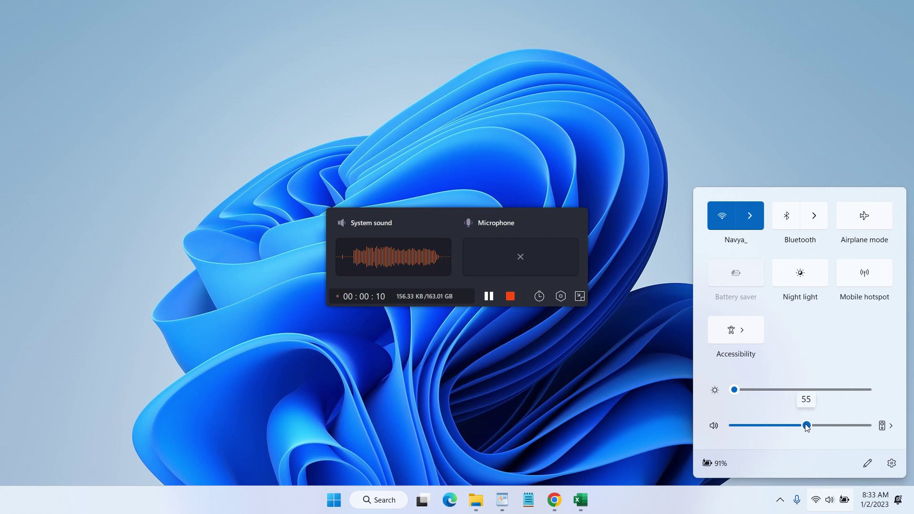
click(511, 294)
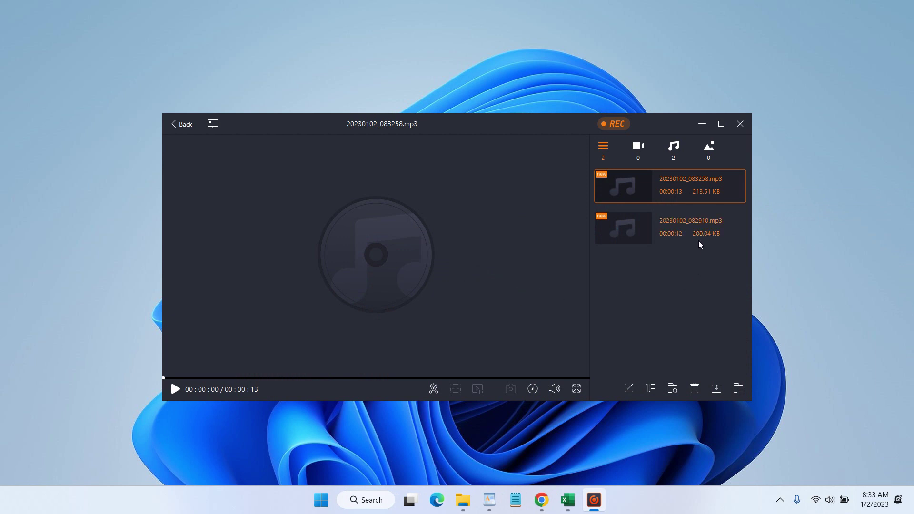
Open the file location of the recording 20230102_083258.mp3 and copy the file to the Desktop folder
right_click(670, 189)
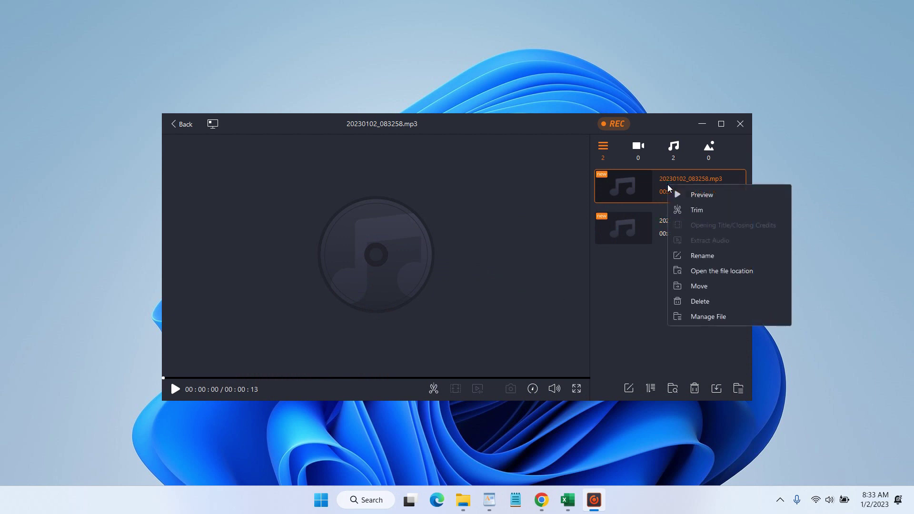
click(750, 272)
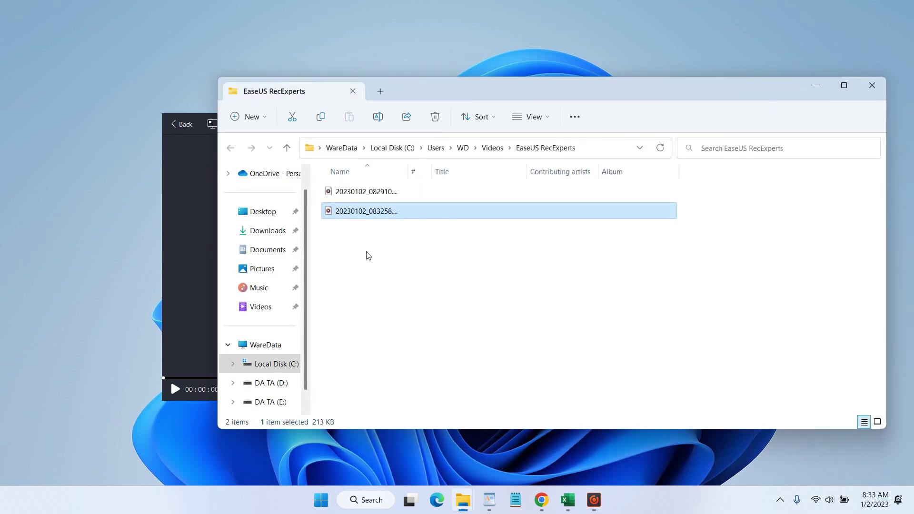
right_click(366, 213)
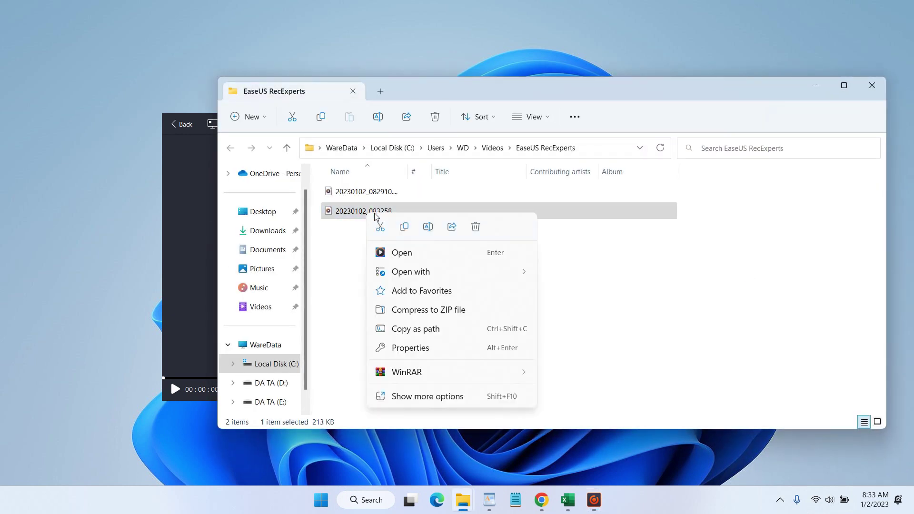
click(403, 227)
click(257, 211)
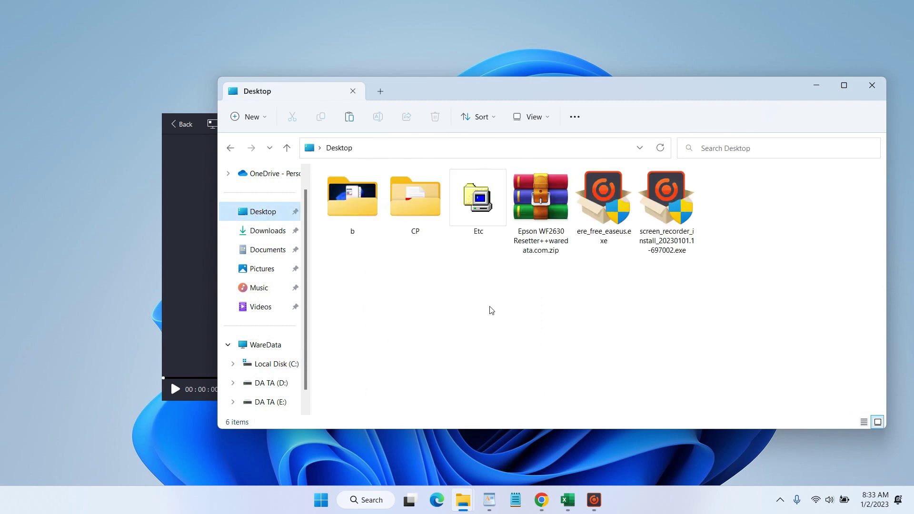
right_click(582, 321)
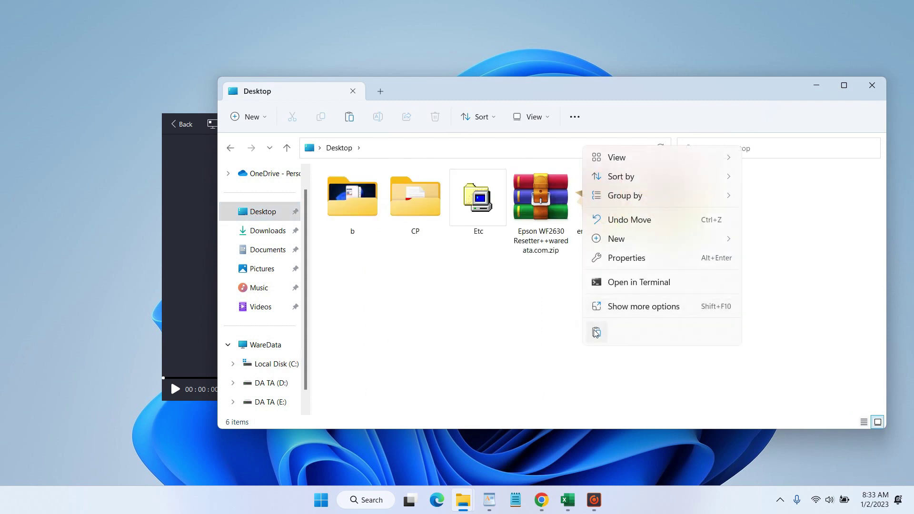
click(597, 333)
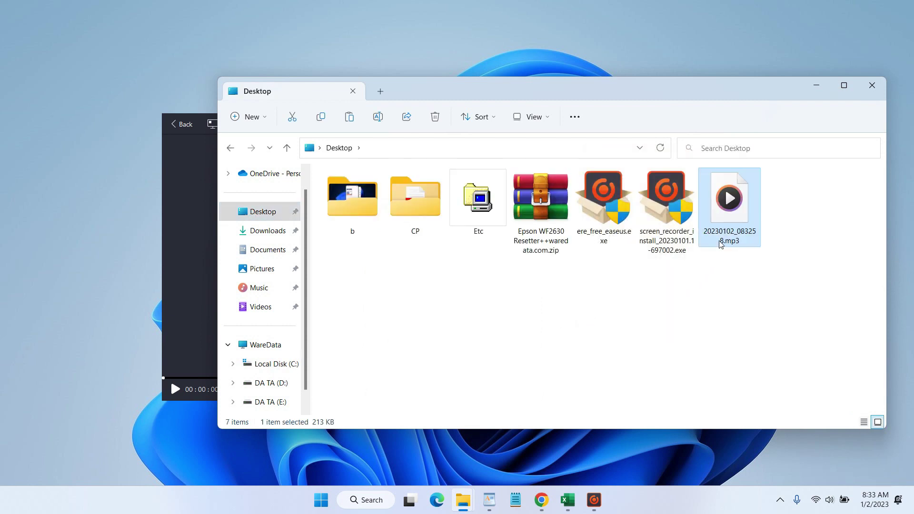
Rename the copied recording on the Desktop as myrecord.mp3
click(721, 241)
text(myrecord)
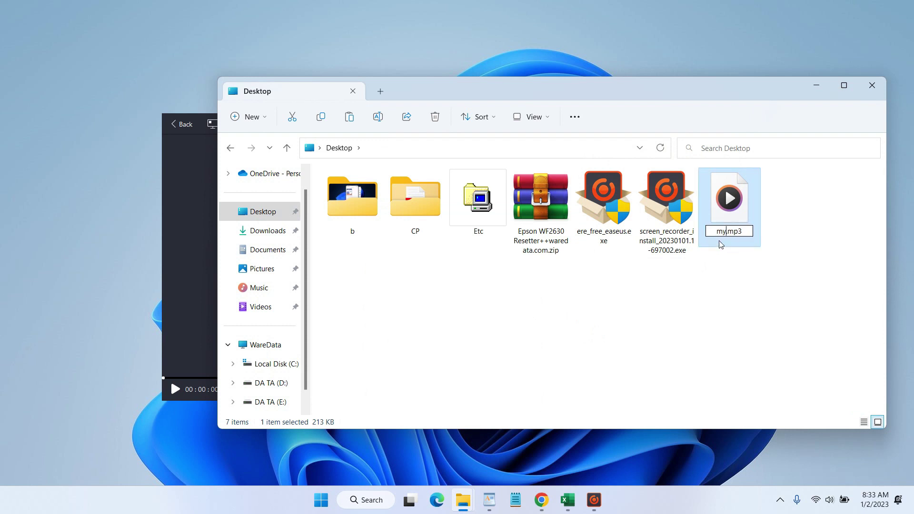
key(Return)
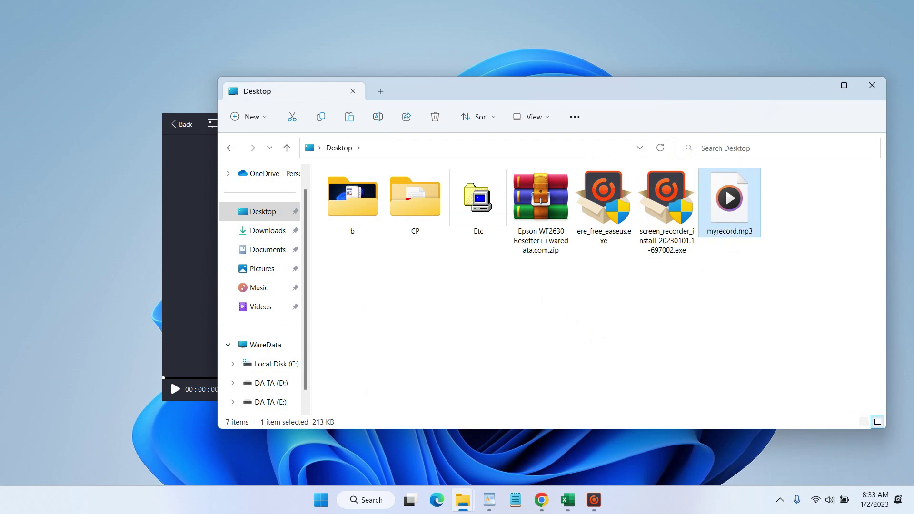
Play myrecord.mp3 from the Desktop folder to check it, and close the media player and the folder window
double_click(725, 207)
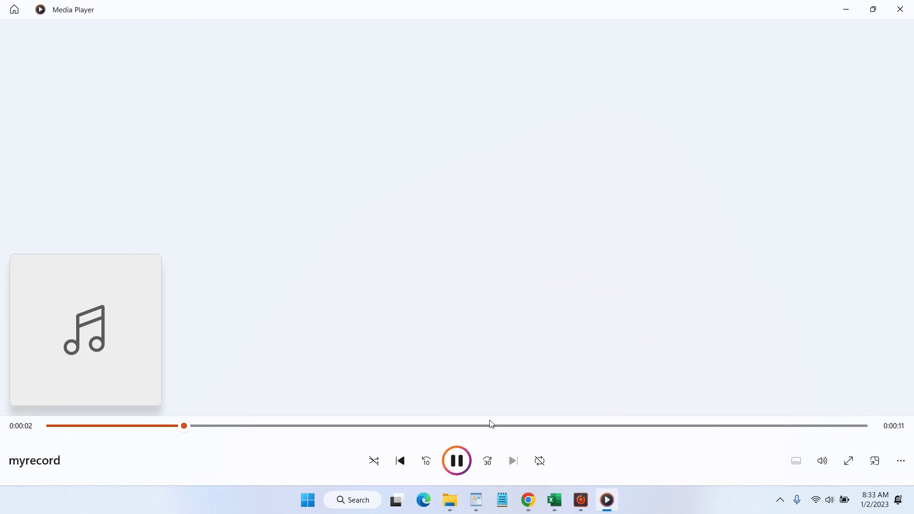
click(900, 9)
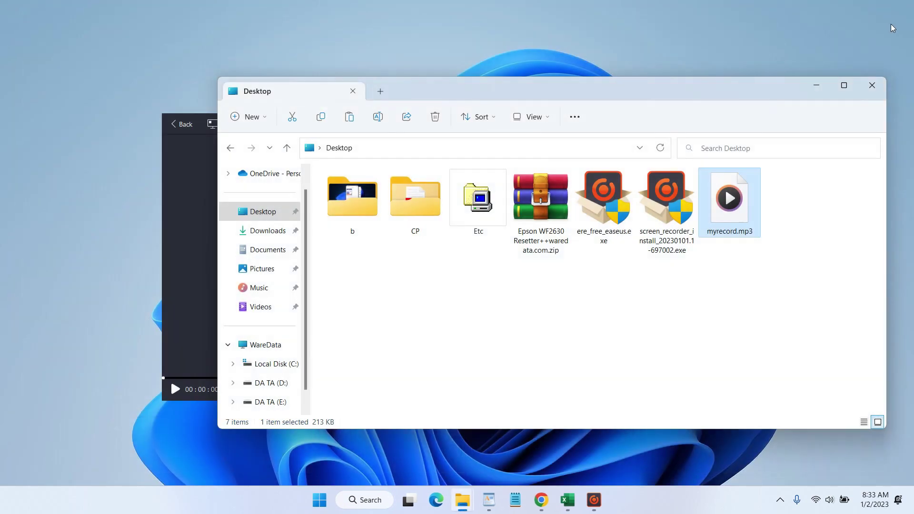
click(865, 92)
Close the recordings window and exit EaseUS RecExperts completely, postponing the feedback survey
click(742, 125)
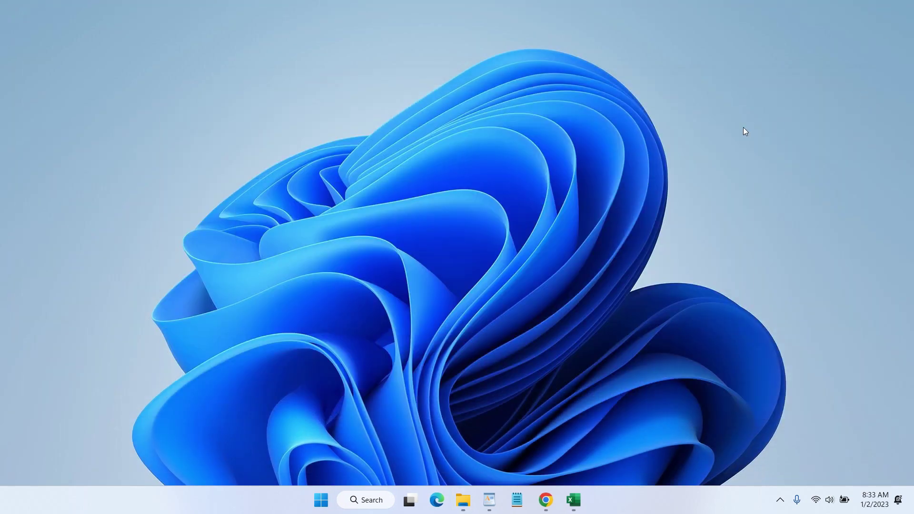
click(663, 192)
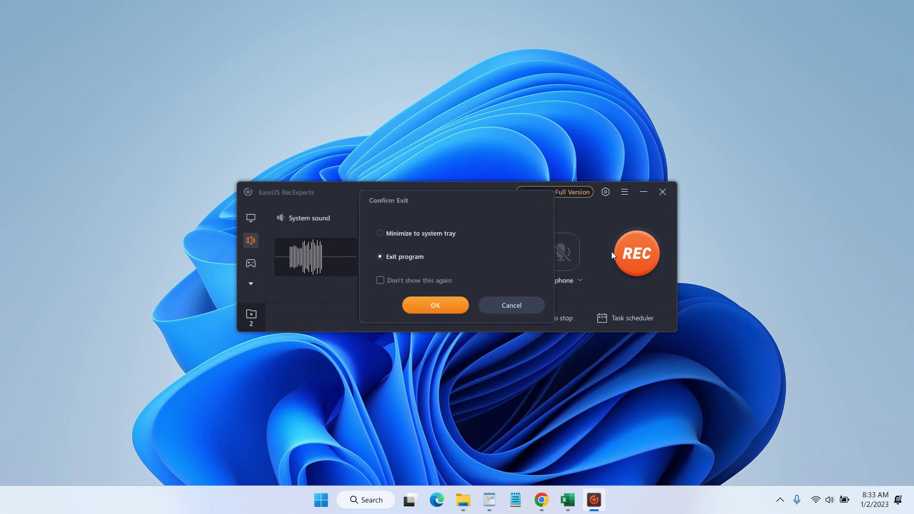
click(450, 311)
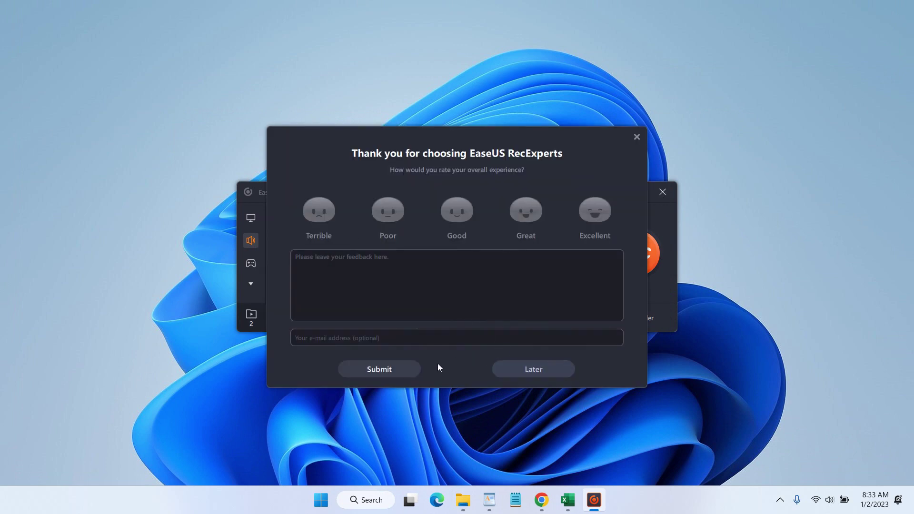
click(523, 368)
Switch to Google Drive in Chrome and upload myrecord.mp3 from the Desktop folder to My Drive
click(554, 500)
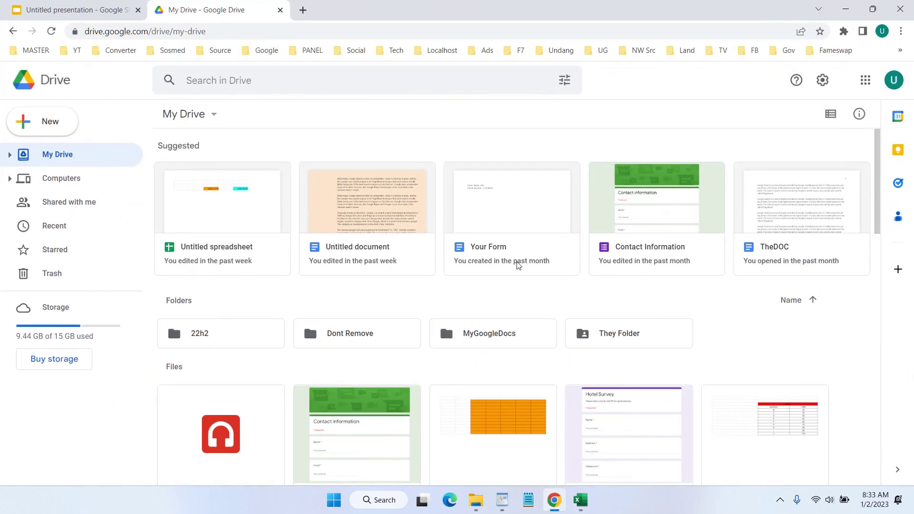
click(58, 120)
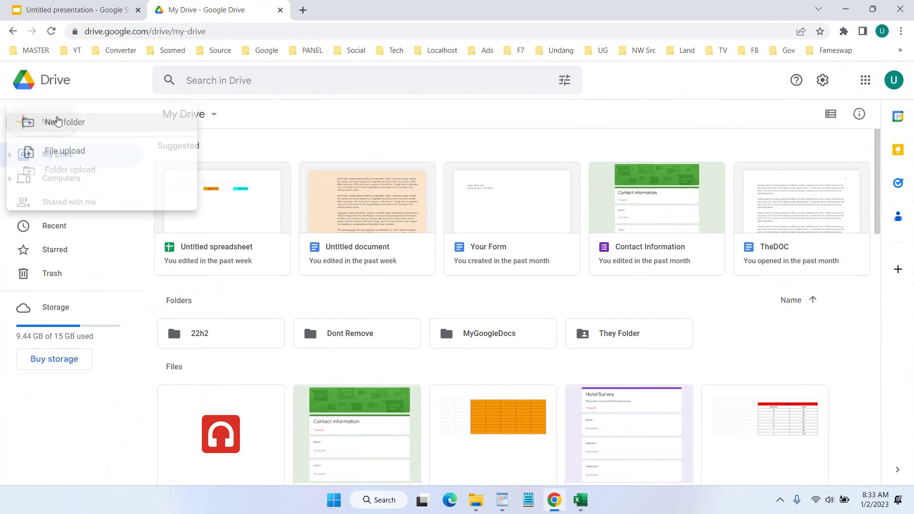
click(69, 152)
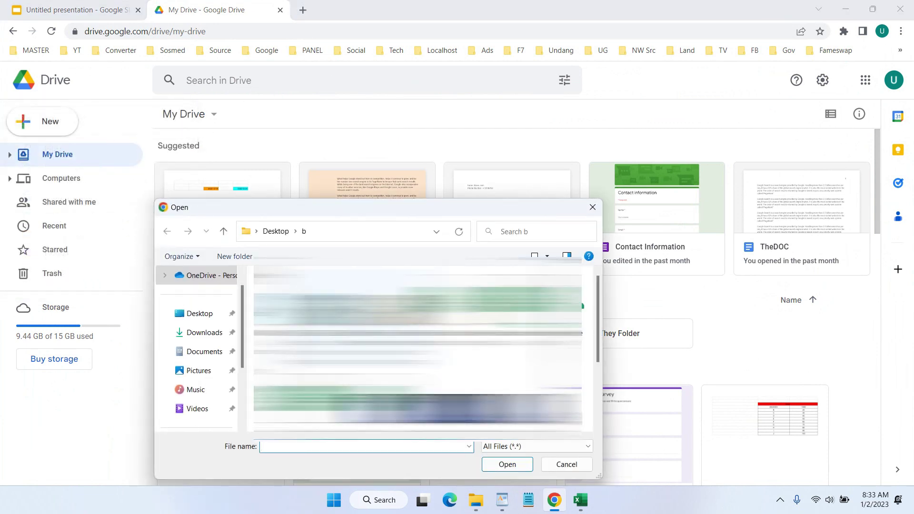
click(211, 314)
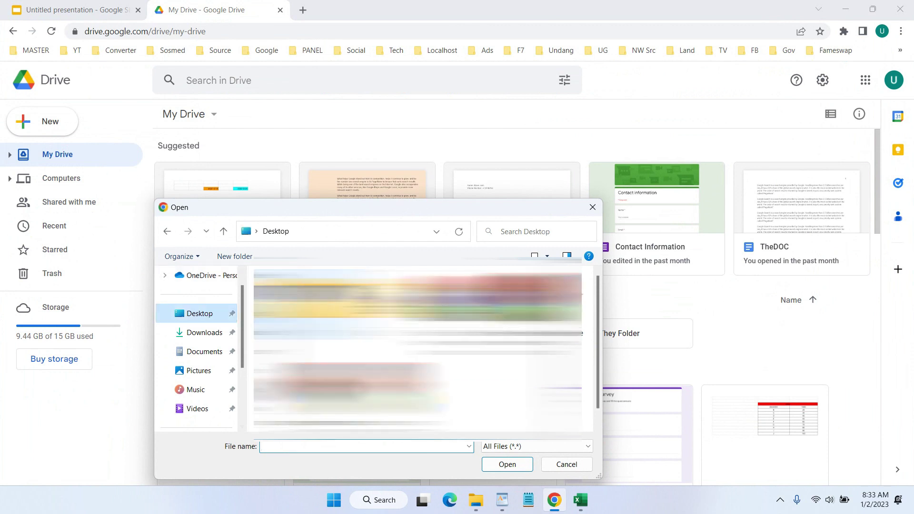
scroll(526, 386, down, 1)
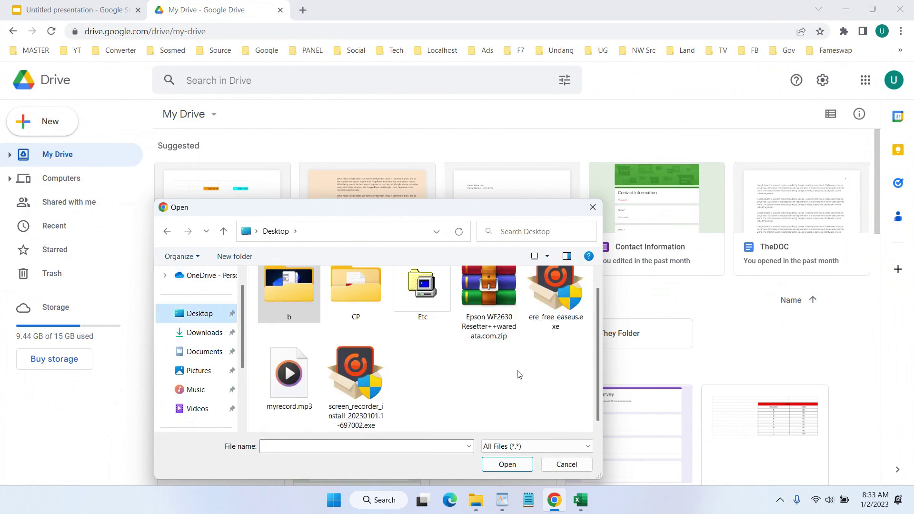
click(291, 376)
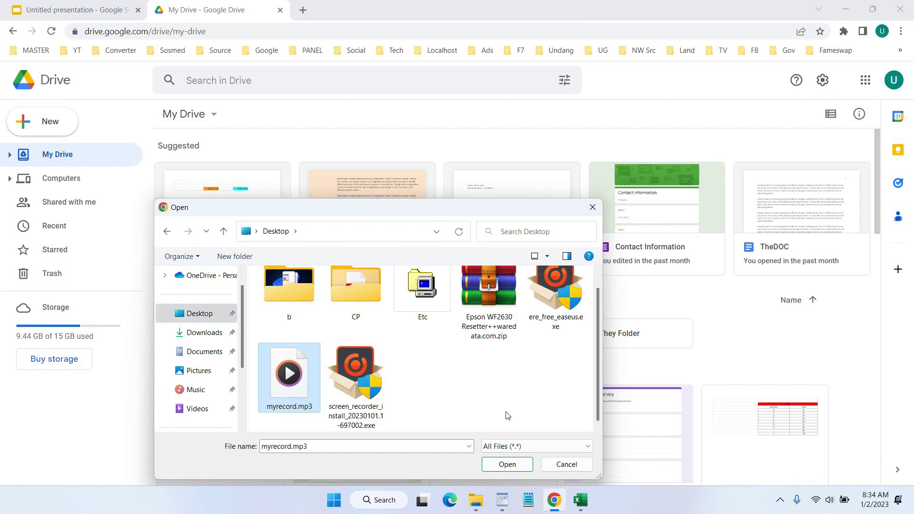
click(508, 465)
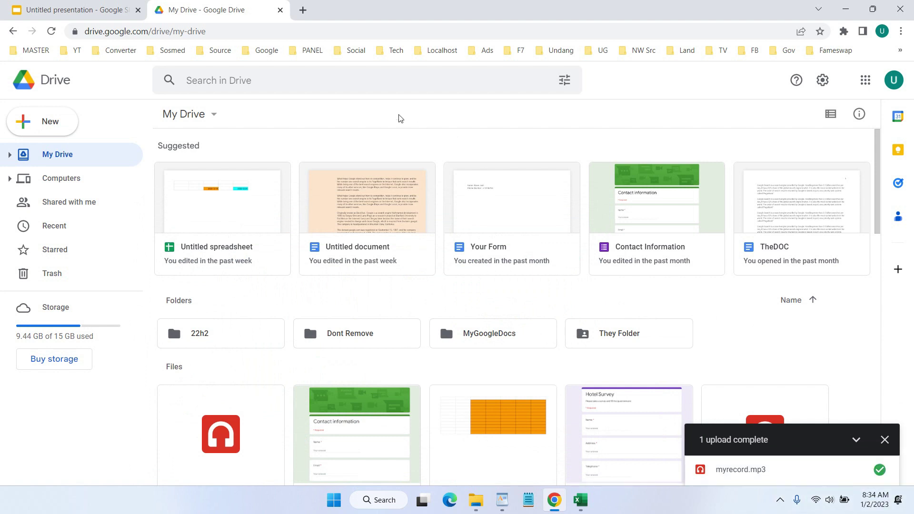
Return to the untitled Google Slides presentation, reopen the audio insertion dialog and insert myrecord.mp3 from My Drive
click(86, 6)
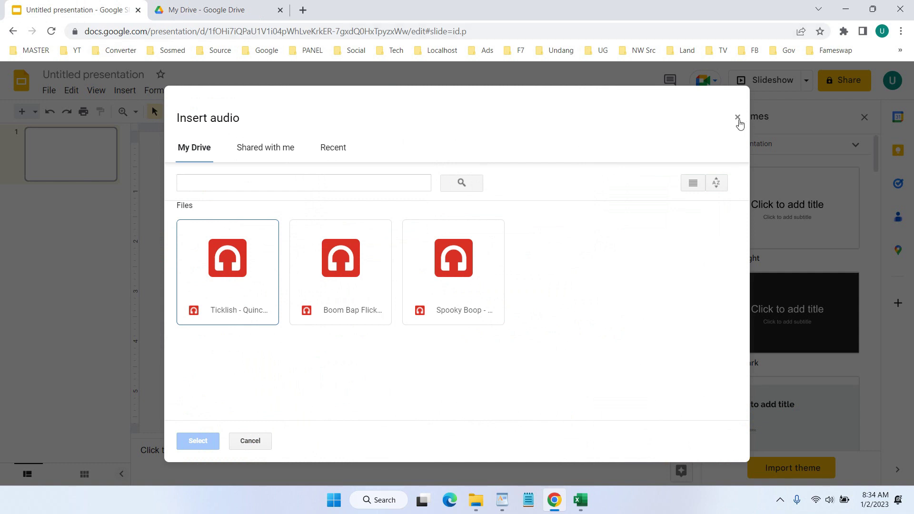
click(738, 119)
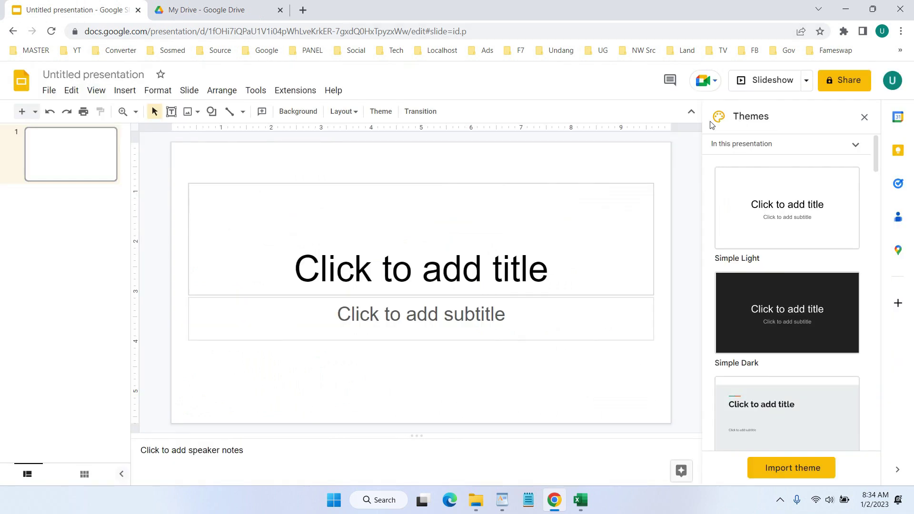
click(125, 91)
click(145, 152)
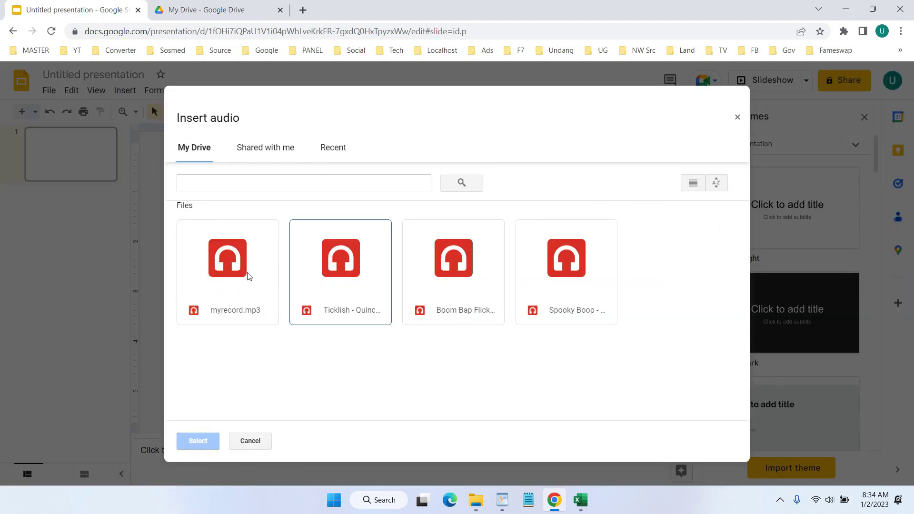
click(247, 276)
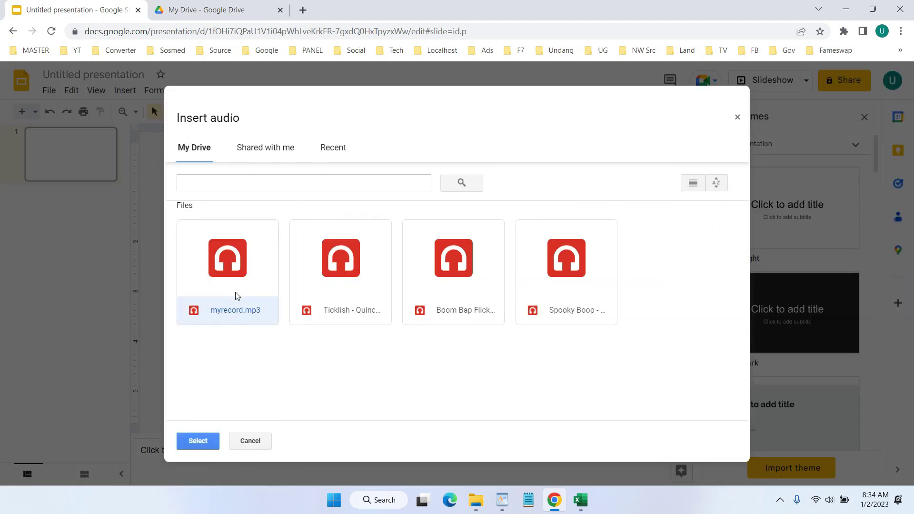
click(205, 447)
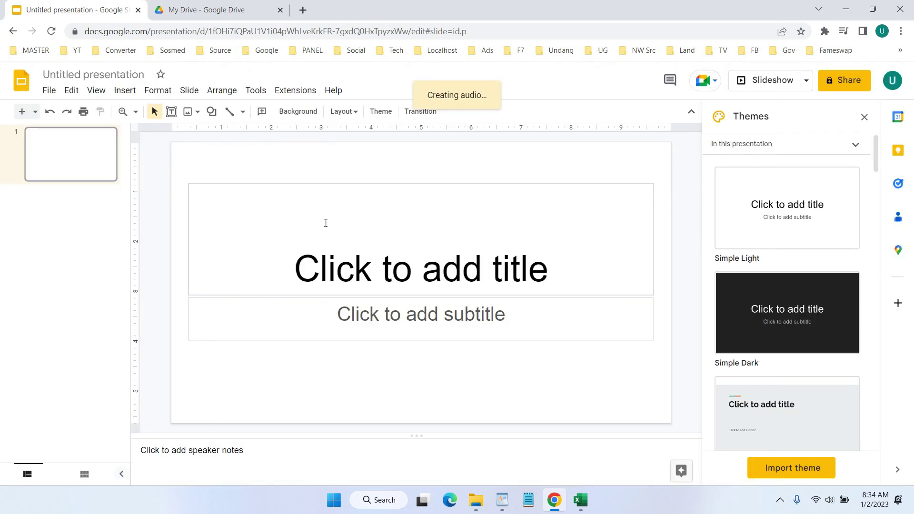